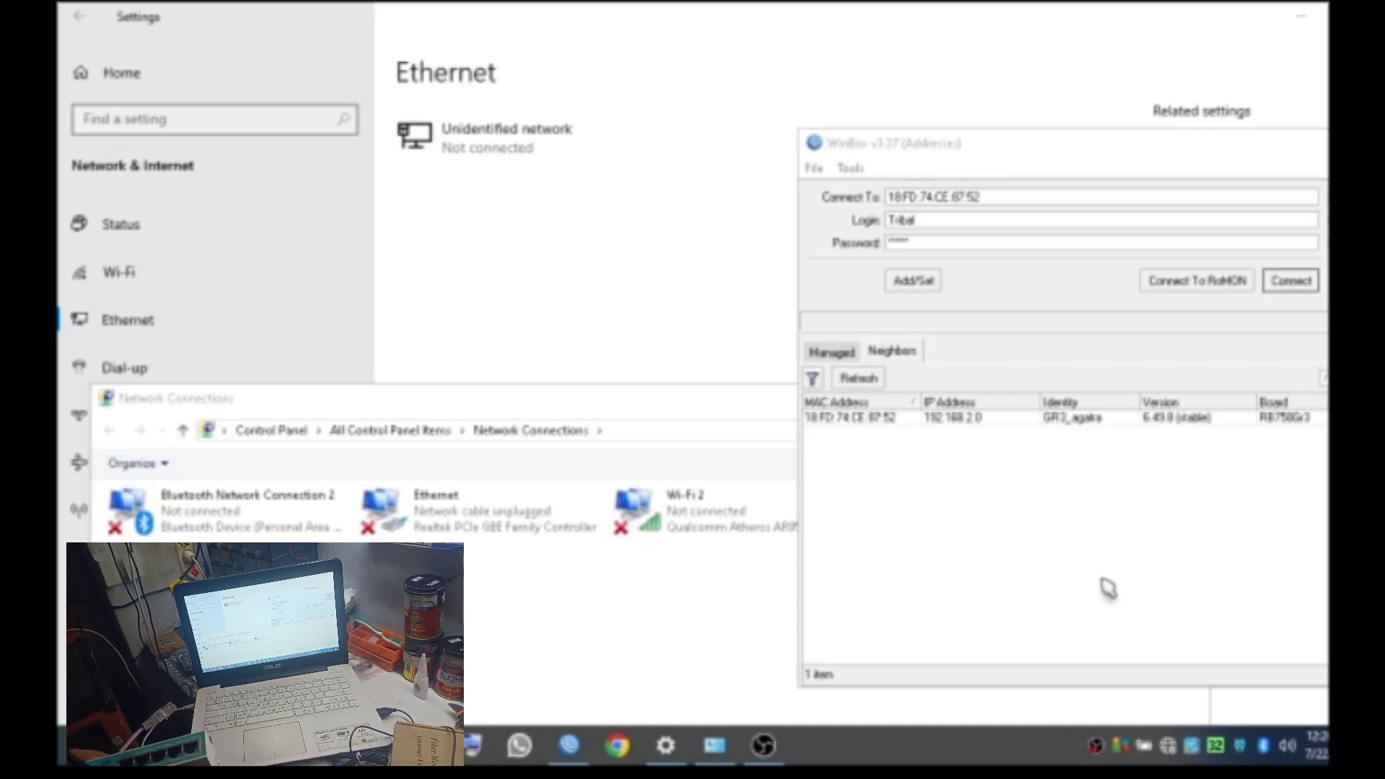
Step: Refresh the WinBox neighbor list to search for the connected MikroTik router
left_click(871, 386)
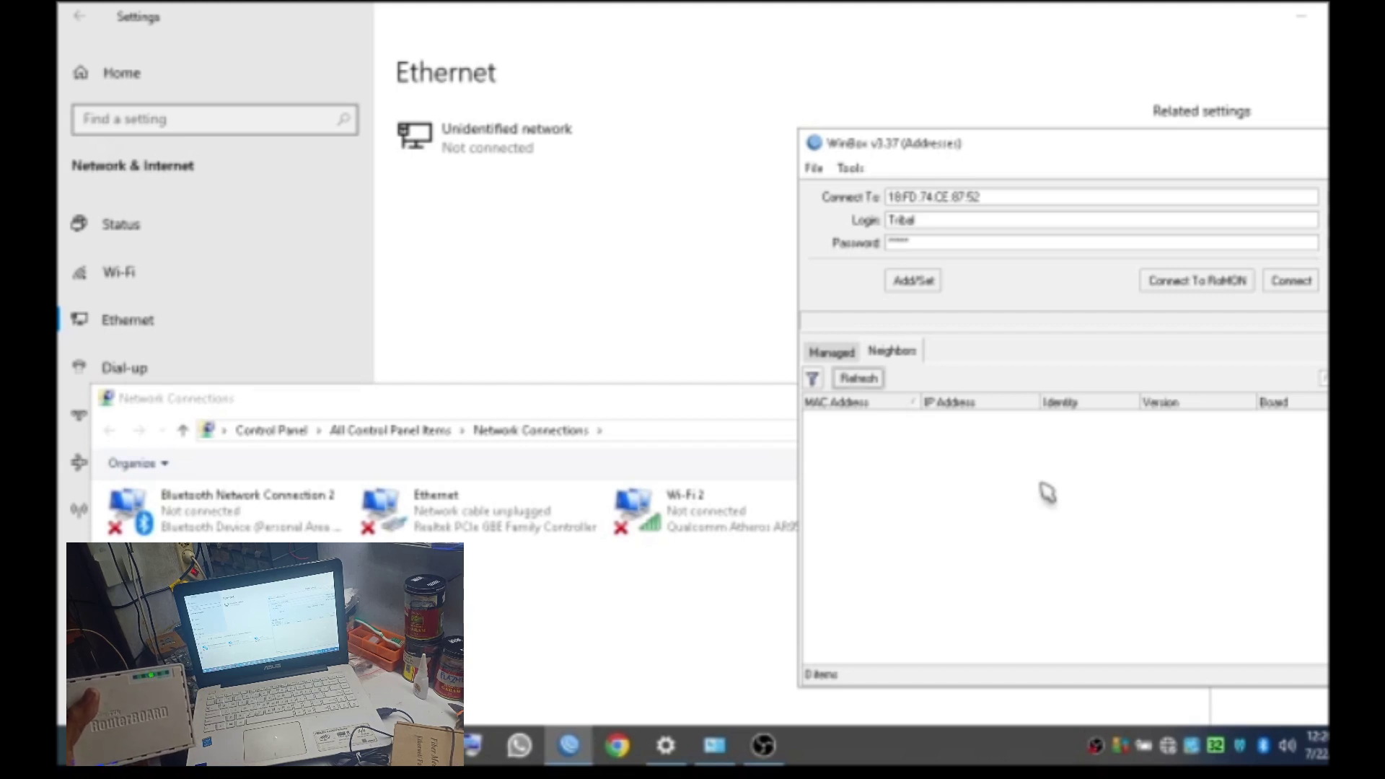
left_click(871, 383)
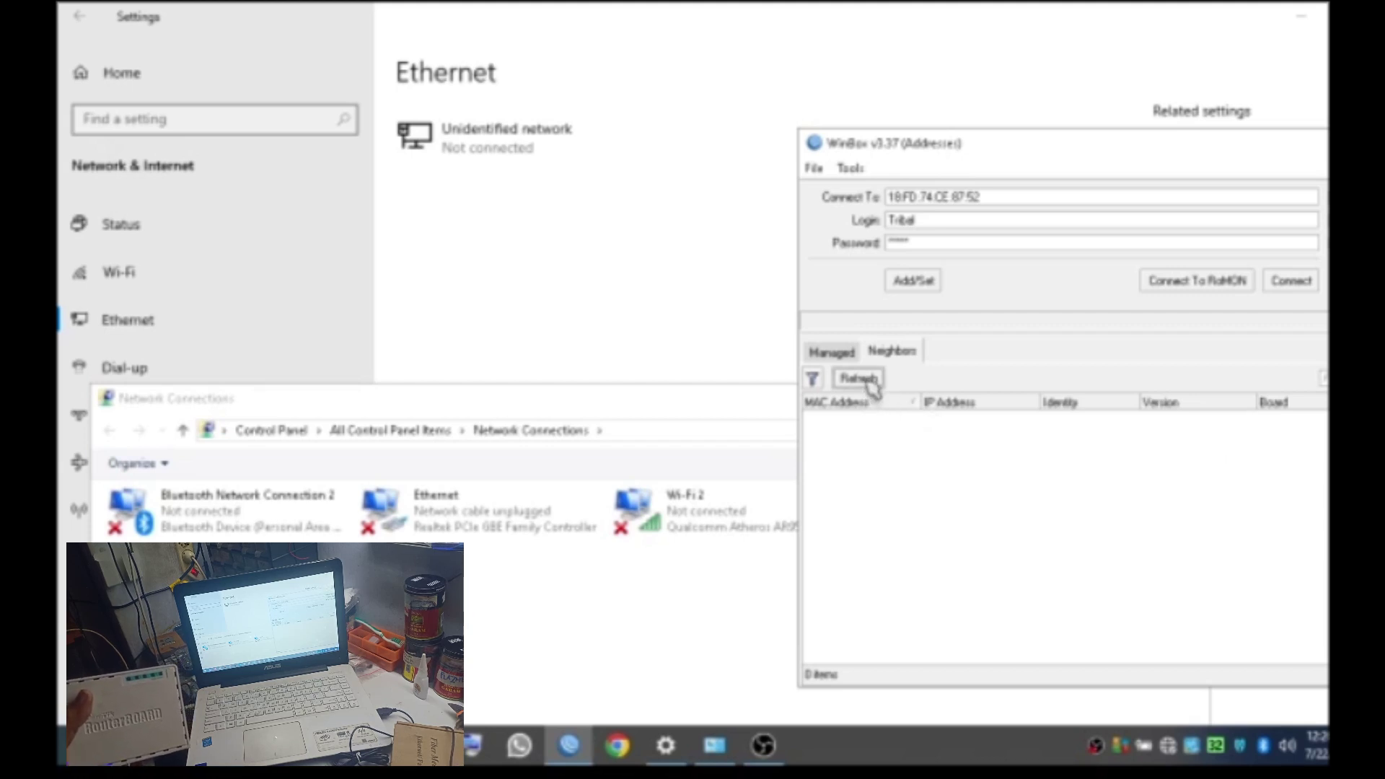
left_click(871, 382)
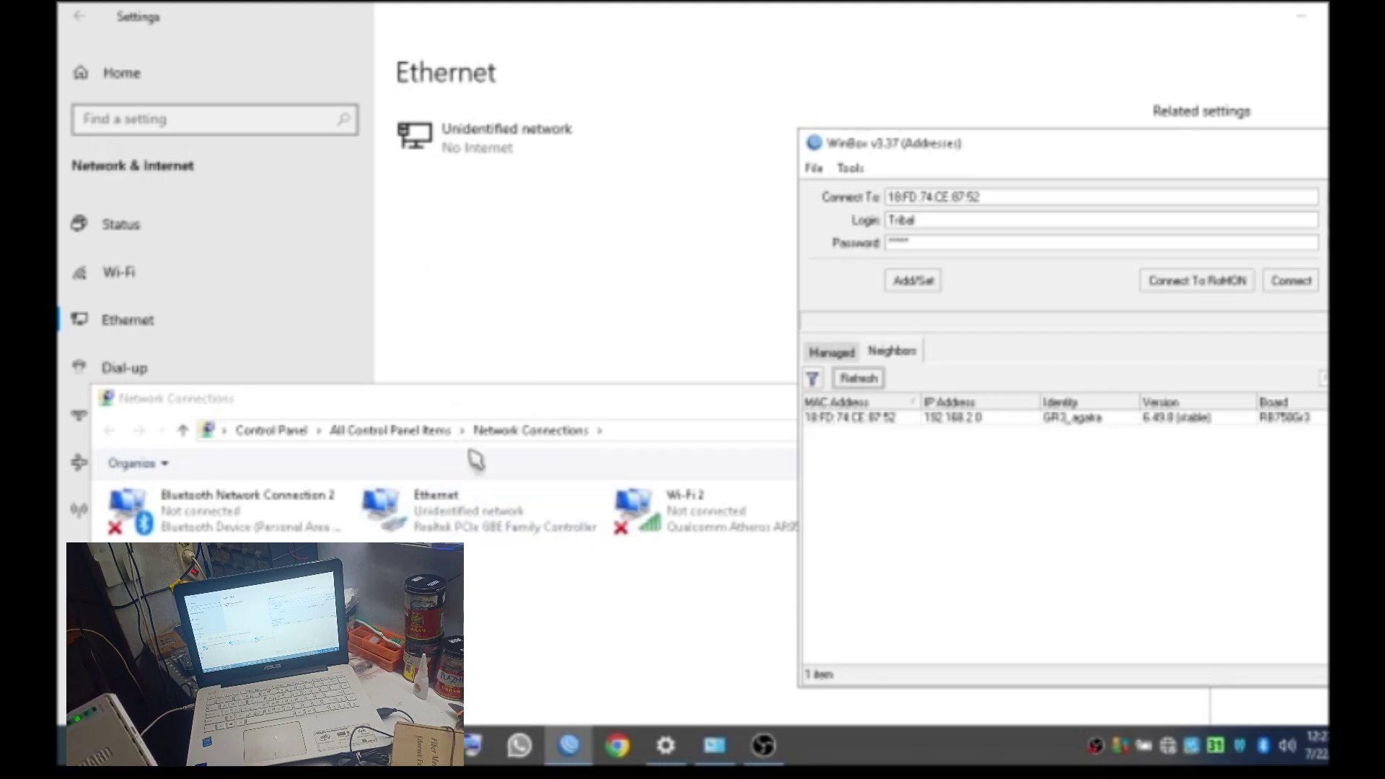
left_click(859, 379)
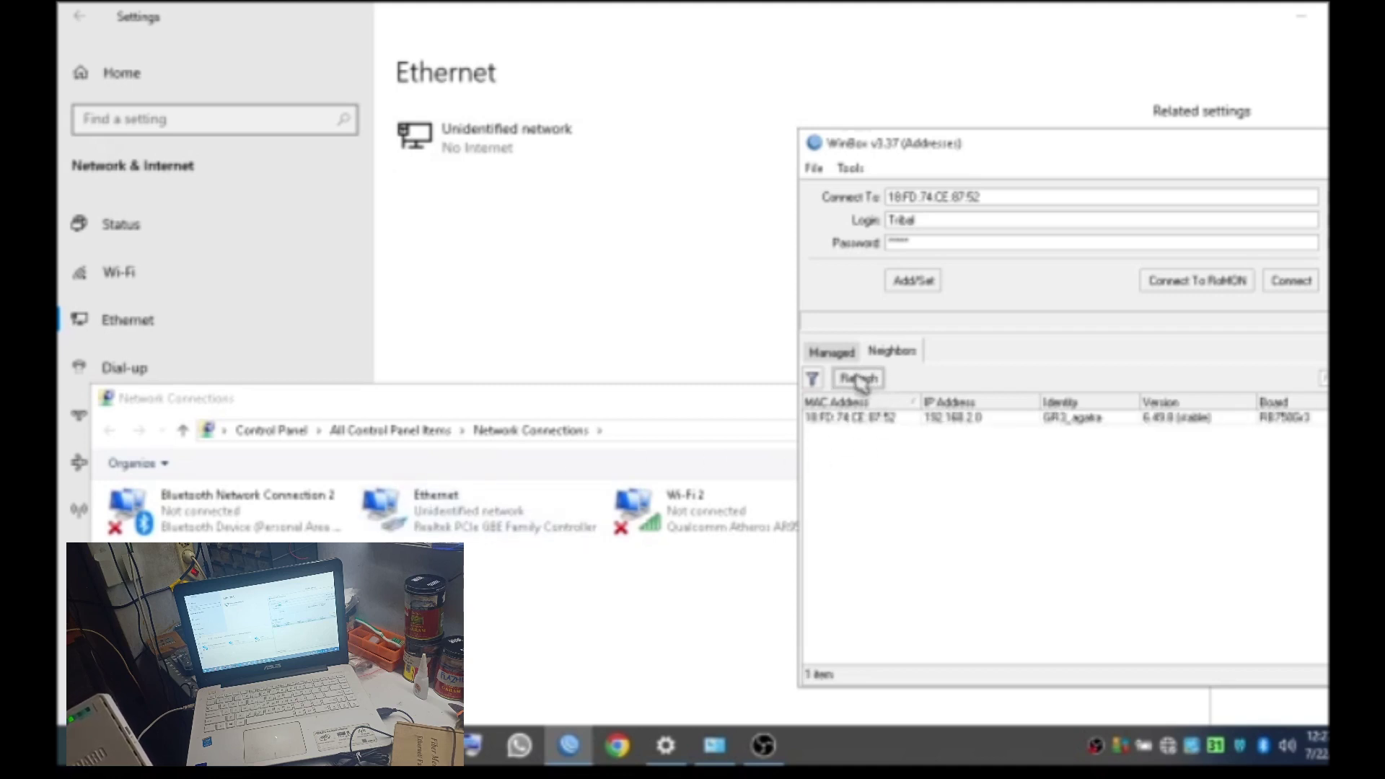
Step: Connect to the discovered RB750Gr3 router by its MAC address with the saved login credentials
left_click(888, 420)
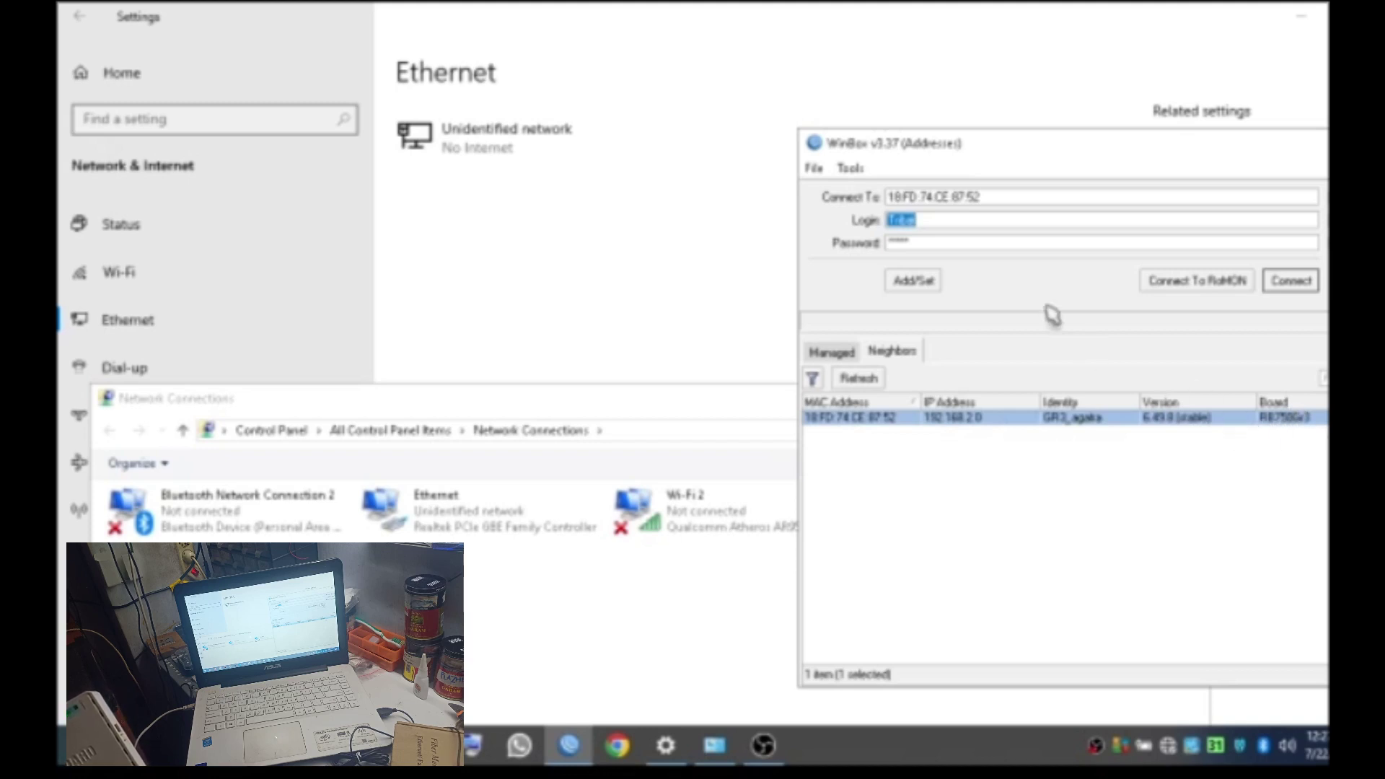
left_click(1303, 291)
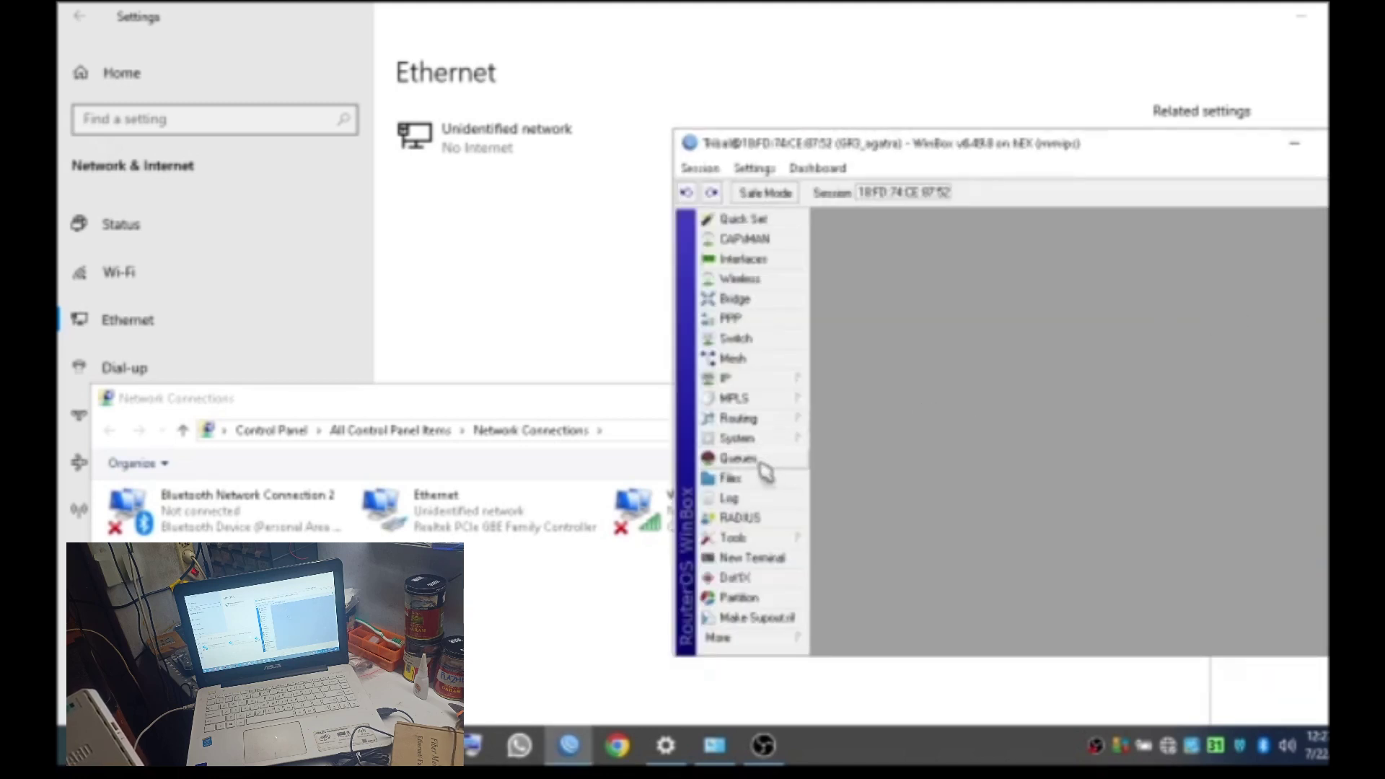
left_click(786, 442)
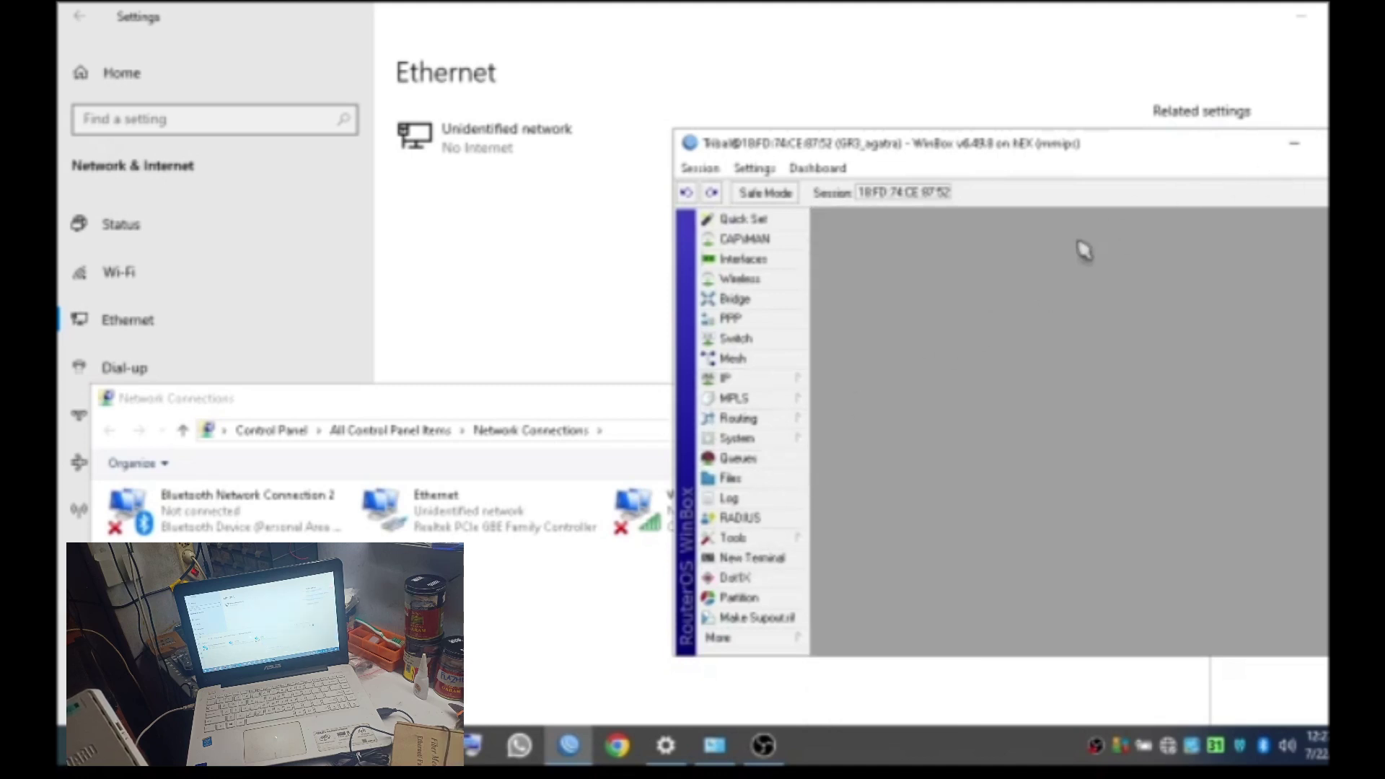
Step: Leave the router session, relaunch winbox.exe and allow the file to run
left_click(1294, 143)
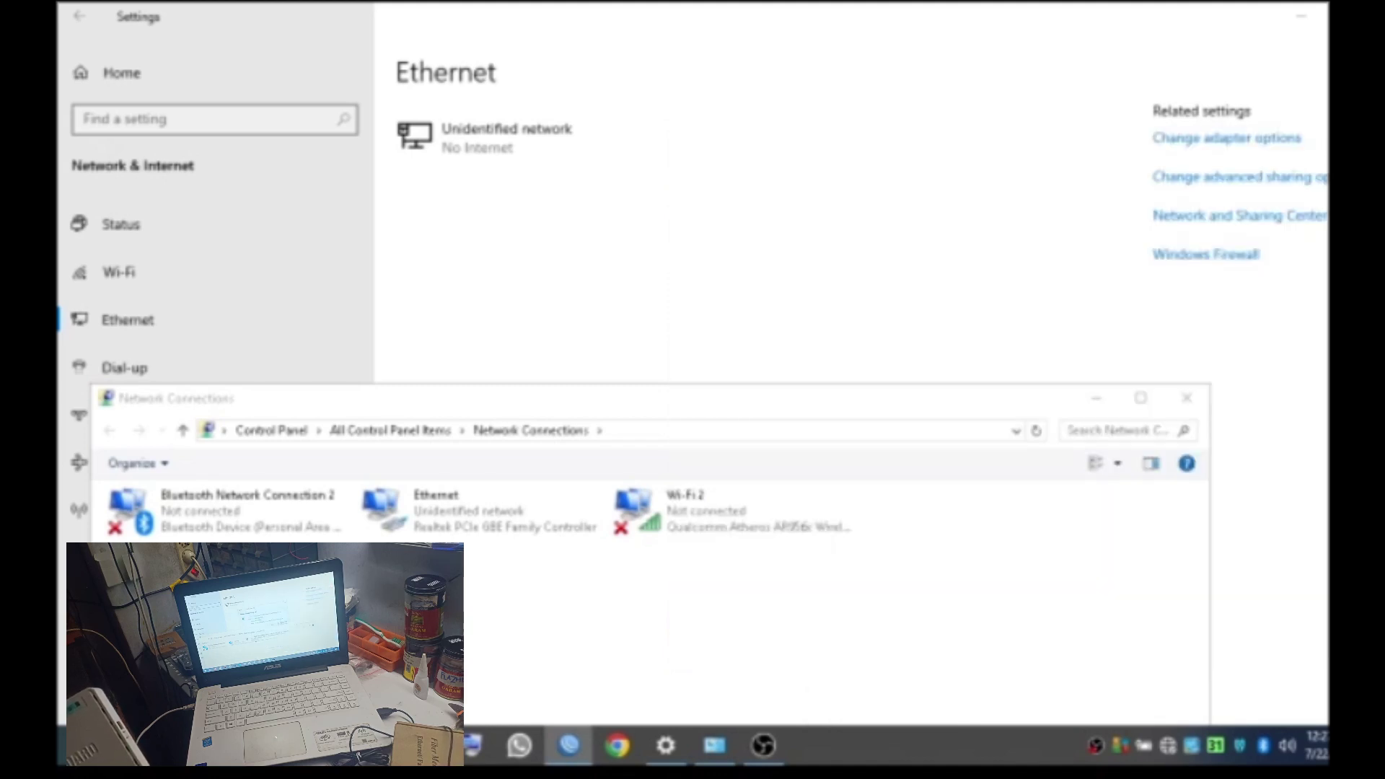
left_click(569, 744)
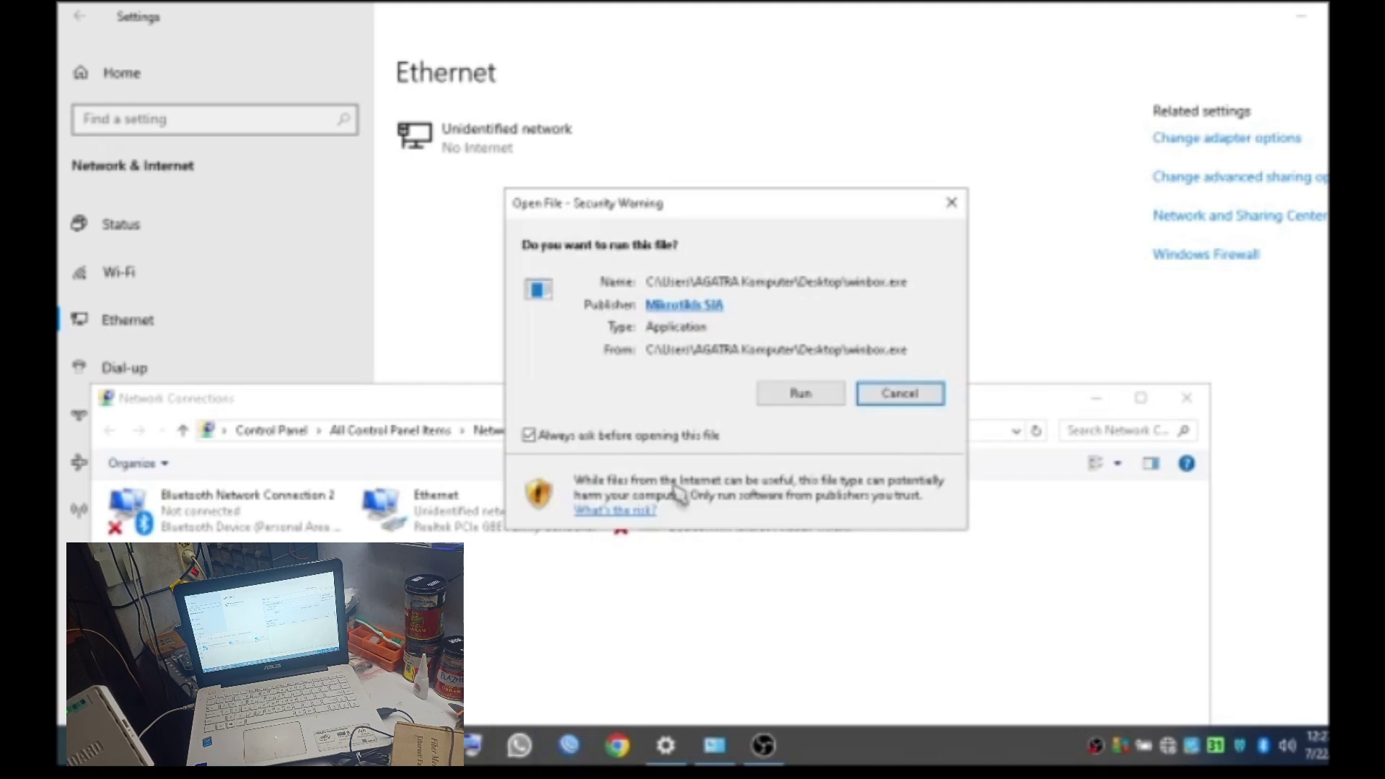
left_click(821, 400)
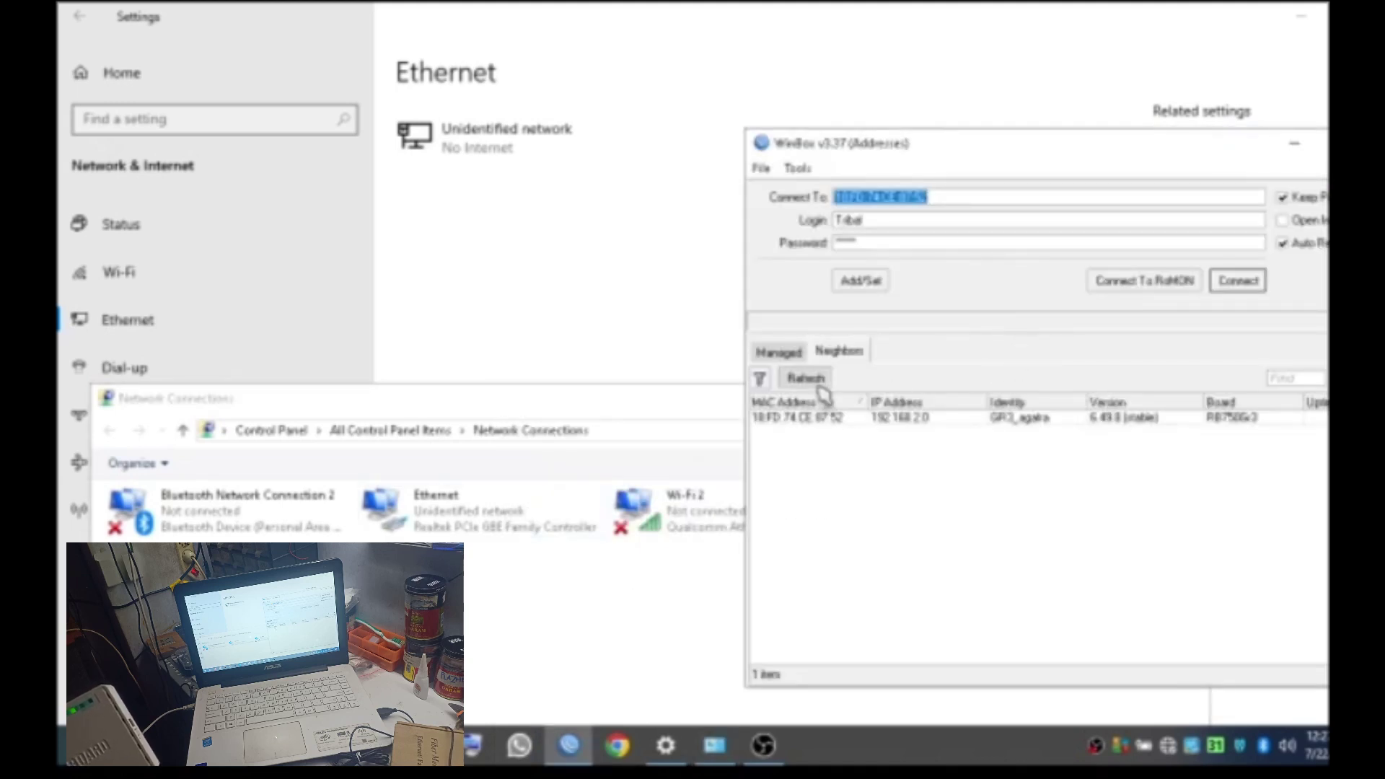
left_click(801, 417)
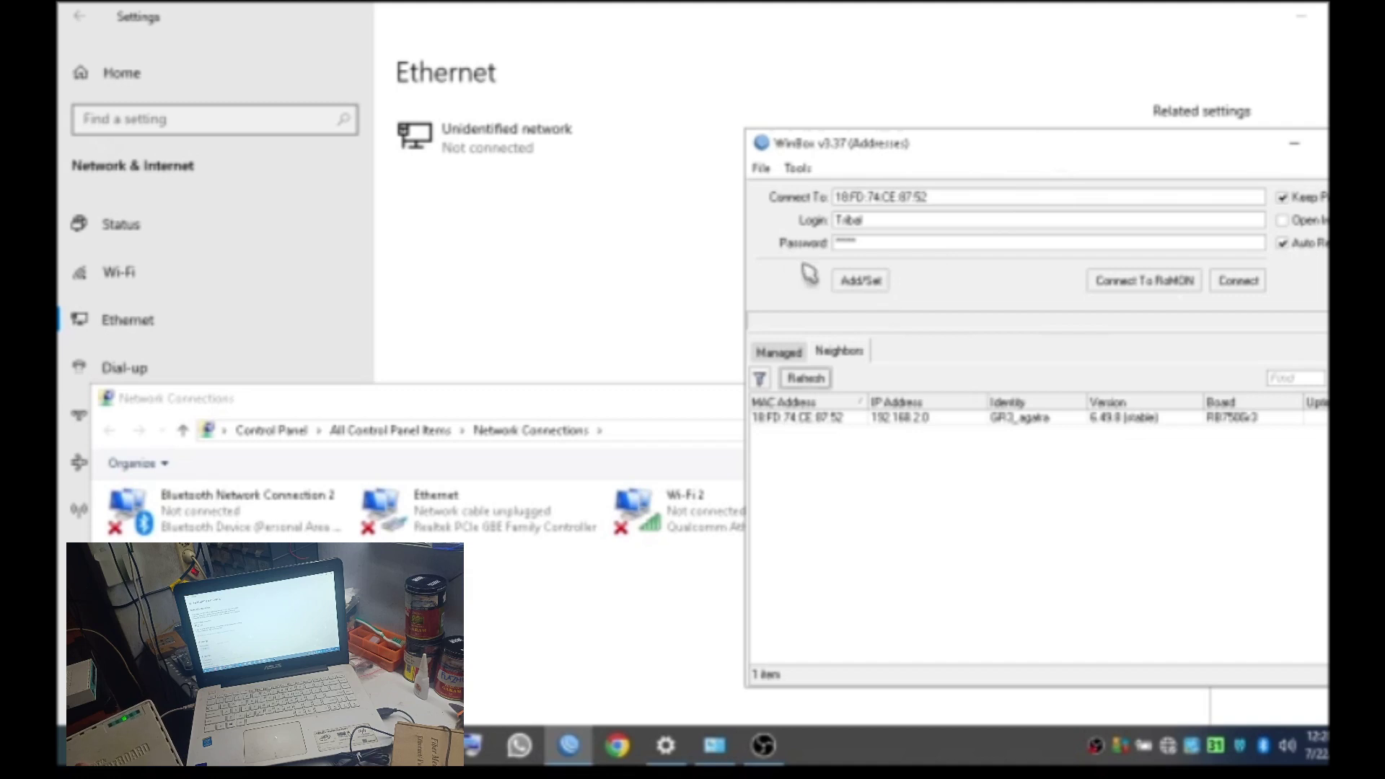
Step: Return to the Ethernet settings page and bring the Network Connections and WinBox windows in front of it
left_click(564, 153)
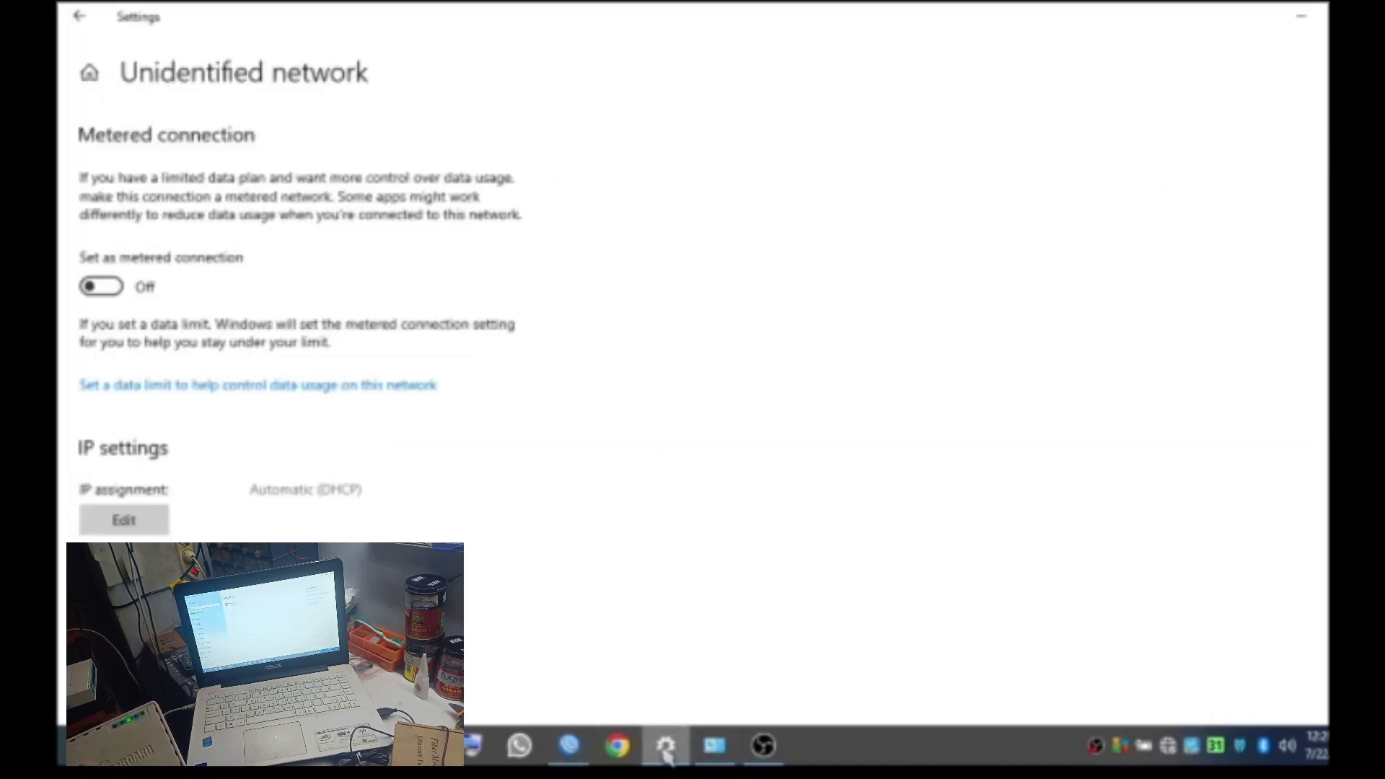
left_click(79, 16)
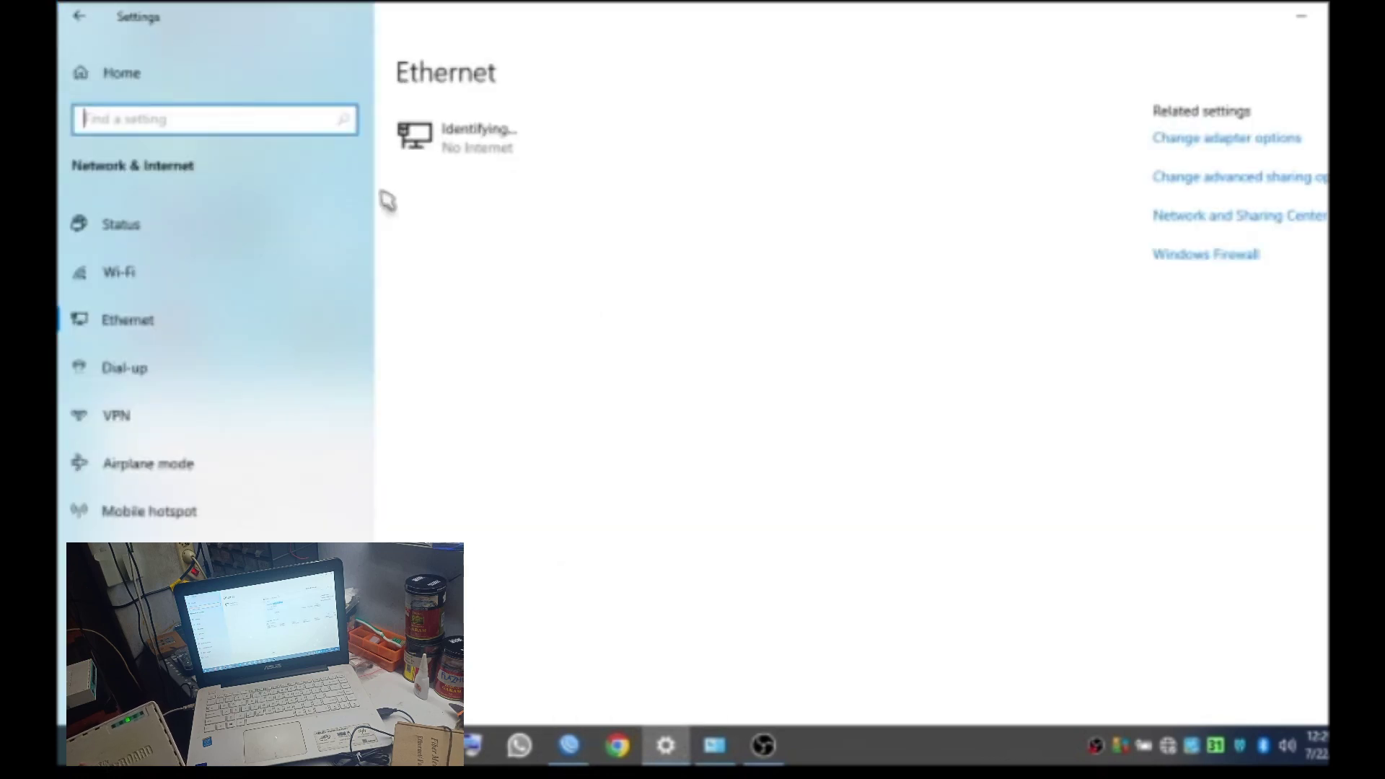
left_click(570, 746)
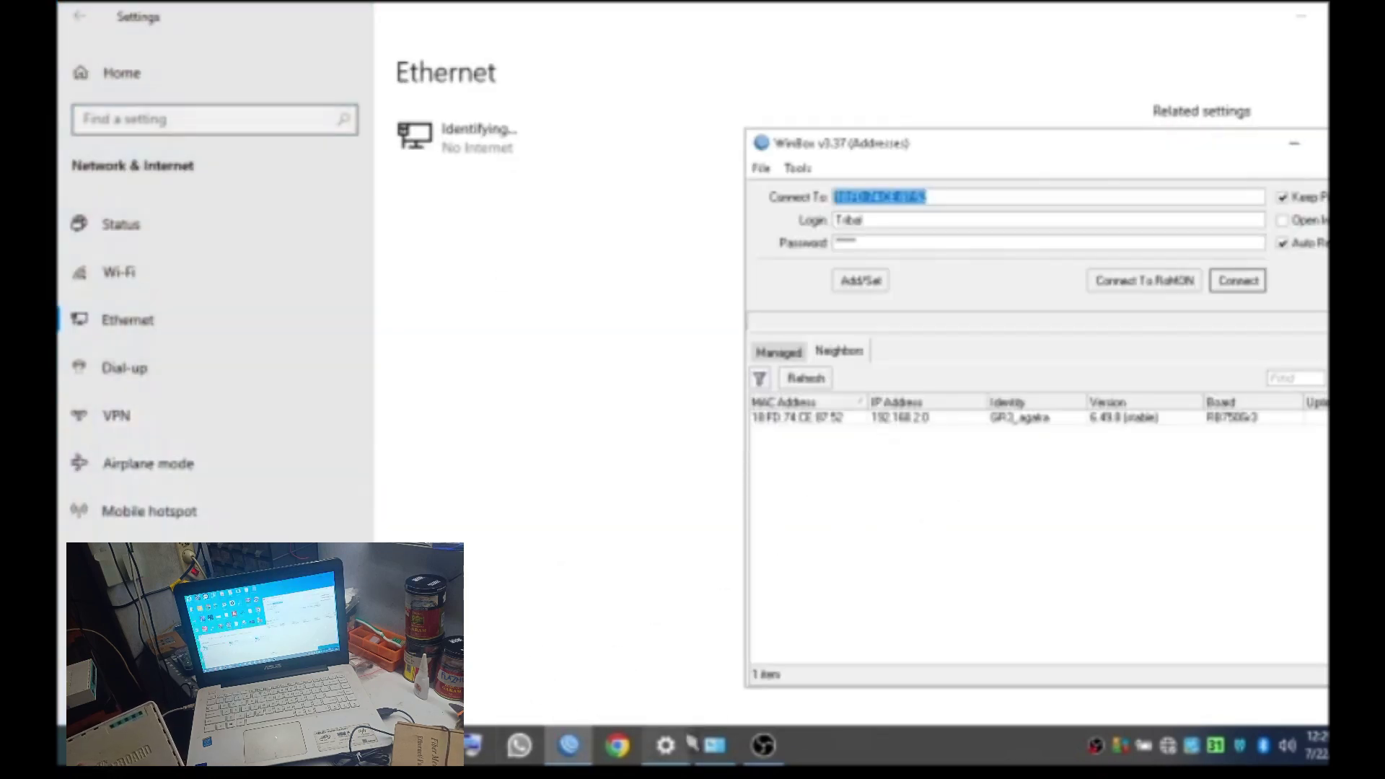
left_click(666, 746)
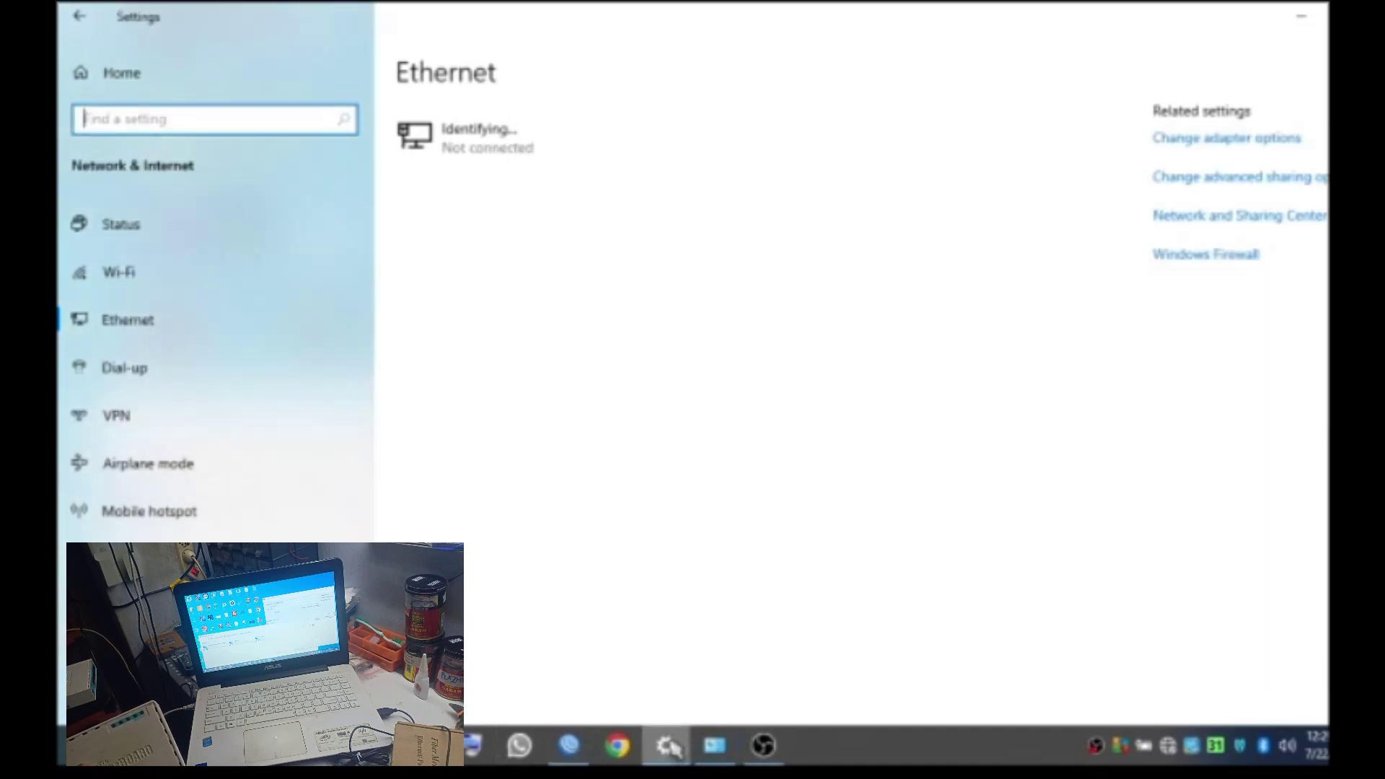
left_click(666, 746)
left_click(715, 746)
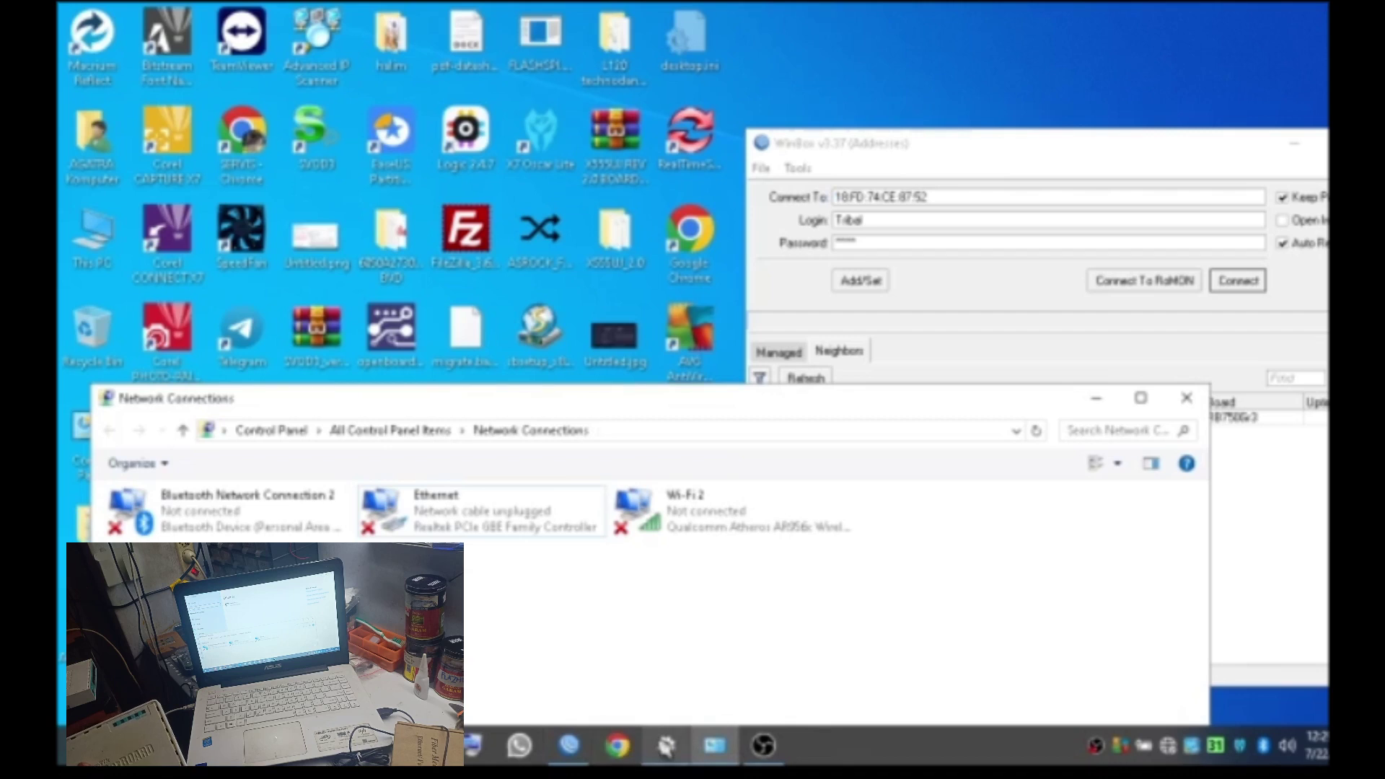
left_click(666, 745)
left_click(715, 746)
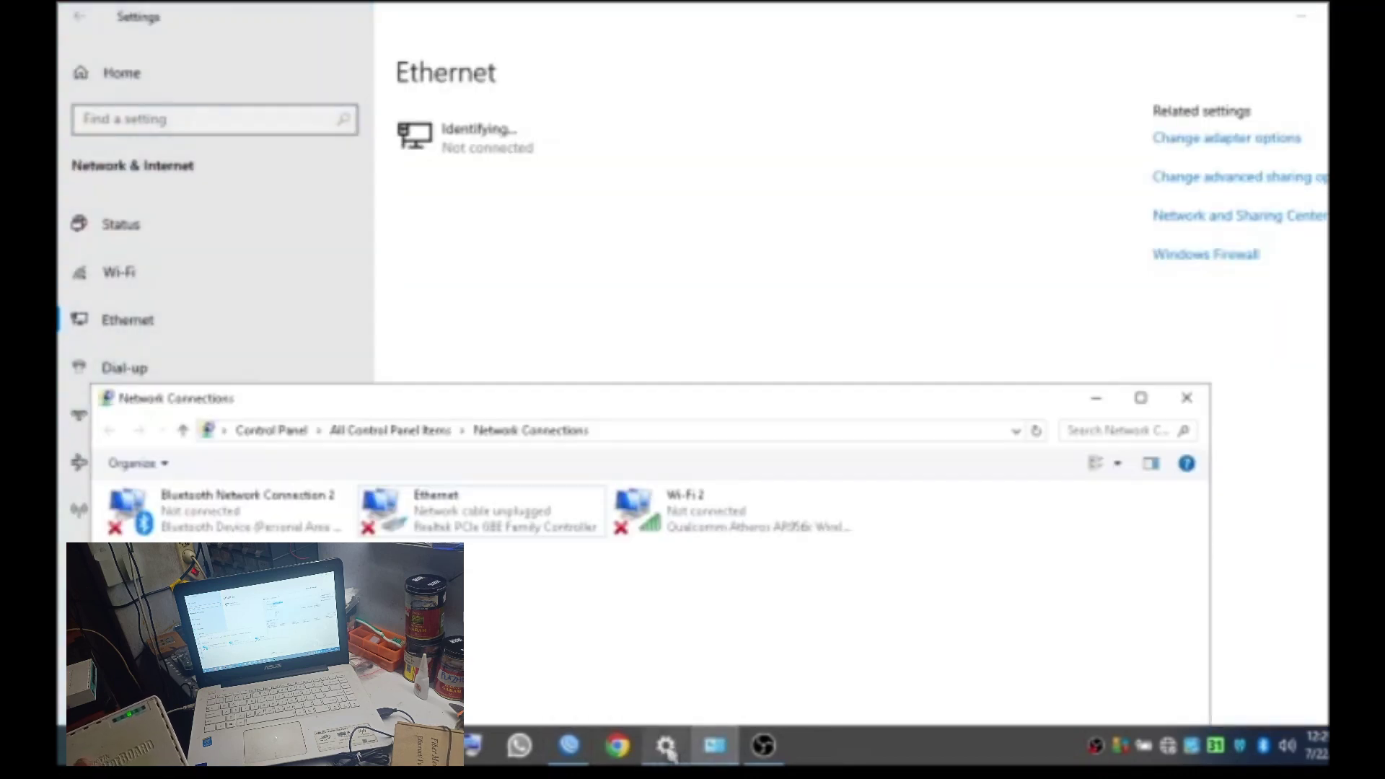
left_click(570, 746)
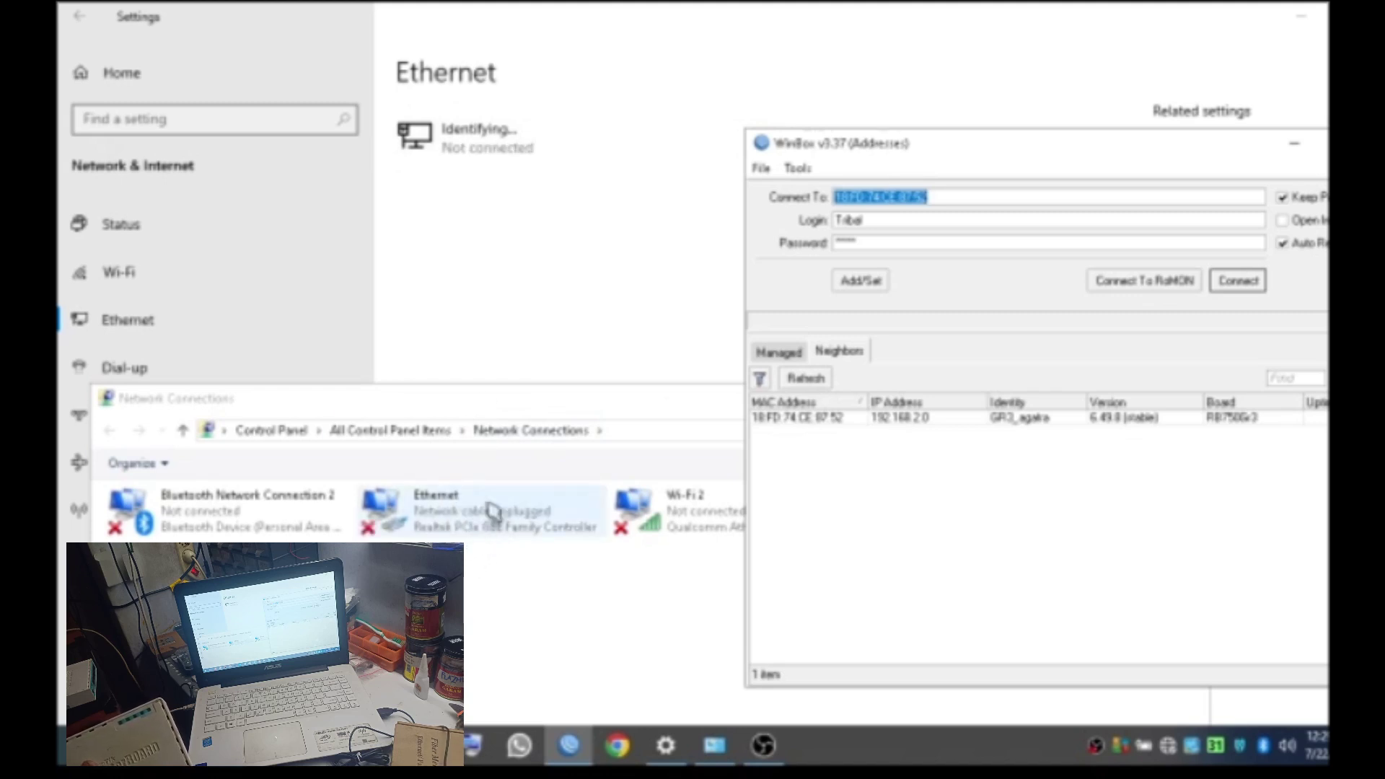
Step: Refresh the WinBox neighbor list repeatedly to check for the router while its Ethernet cable is reconnected
left_click(808, 380)
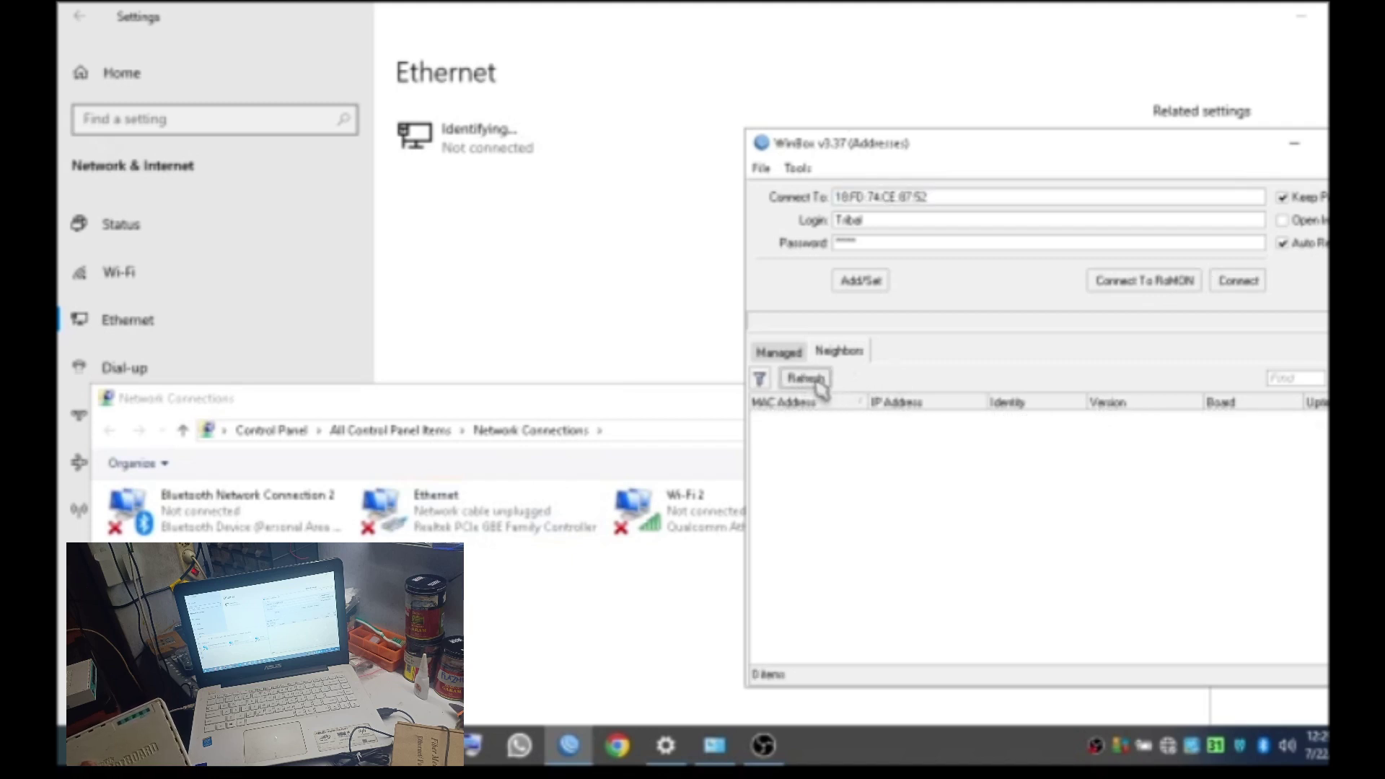
left_click(808, 379)
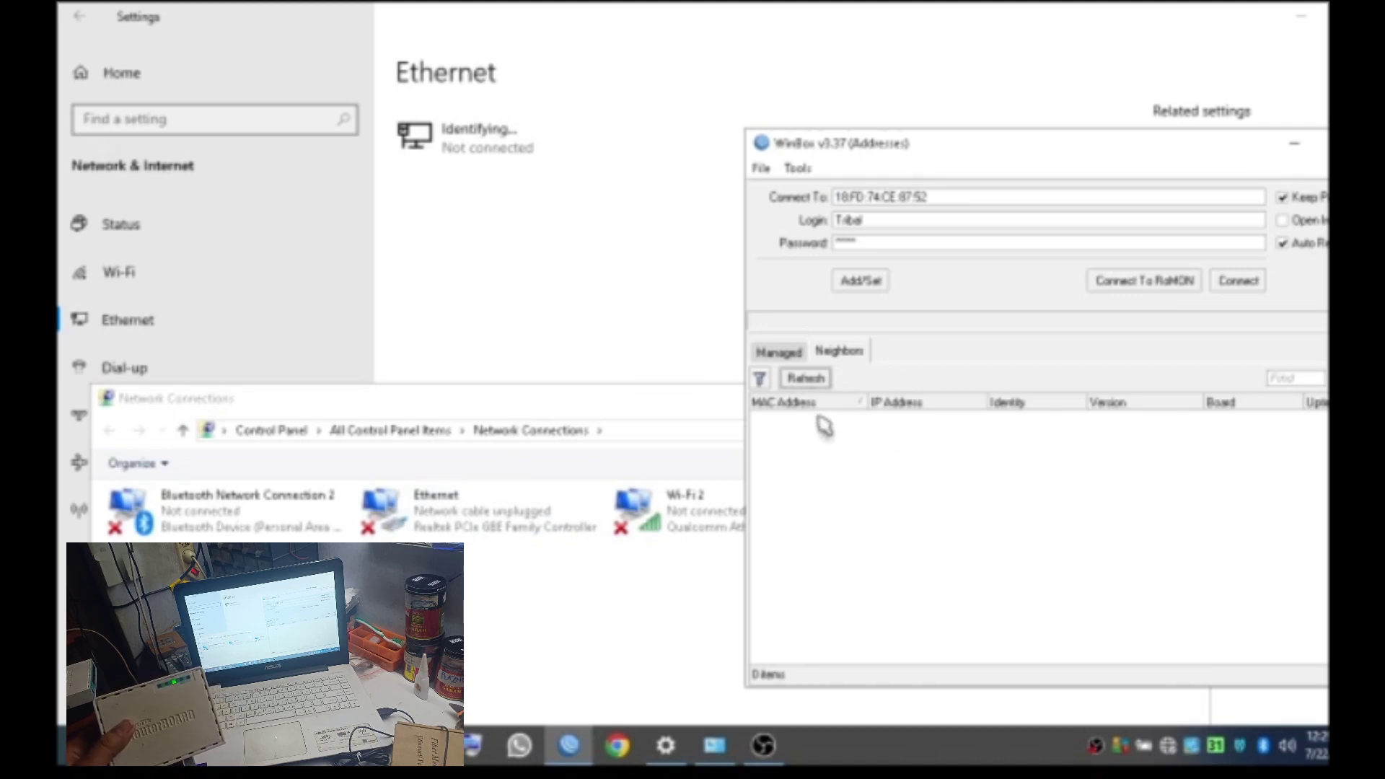
left_click(816, 381)
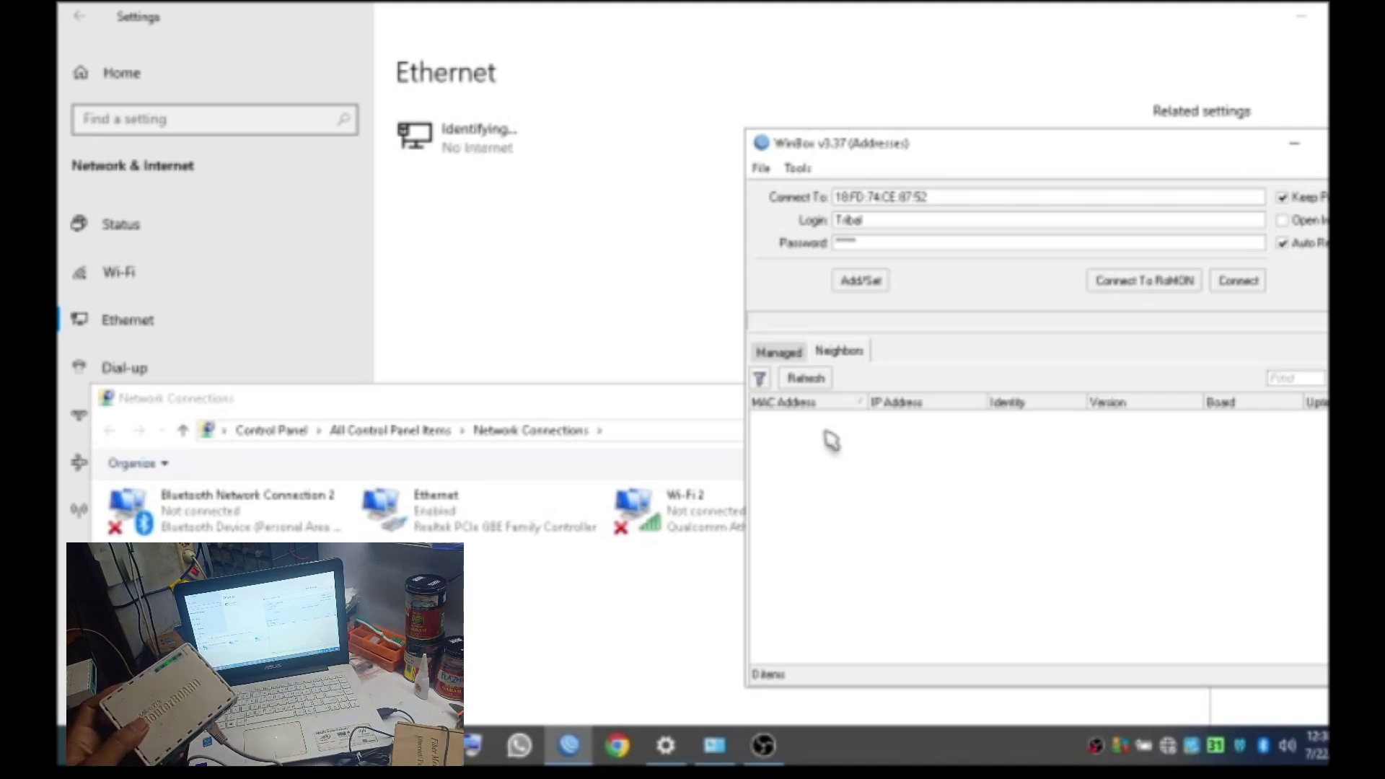
left_click(820, 380)
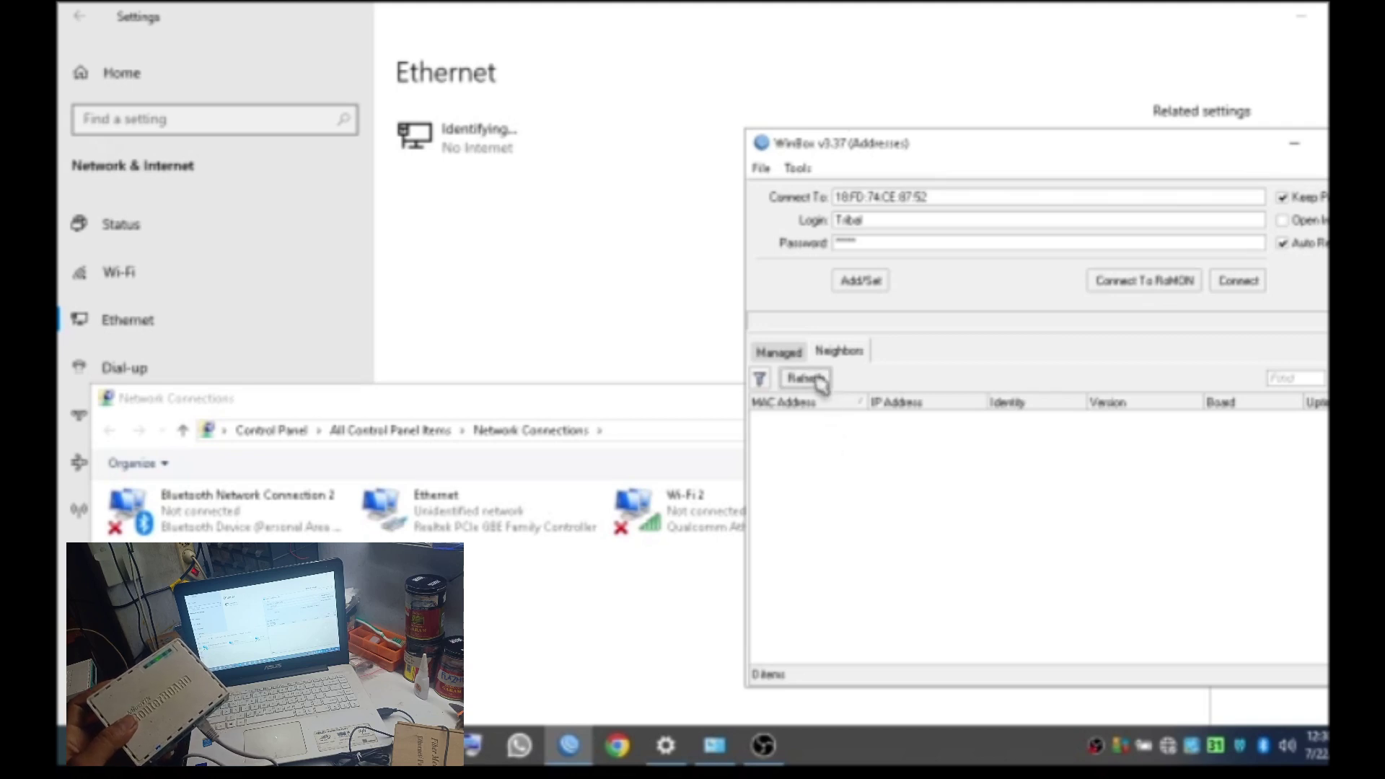
left_click(821, 381)
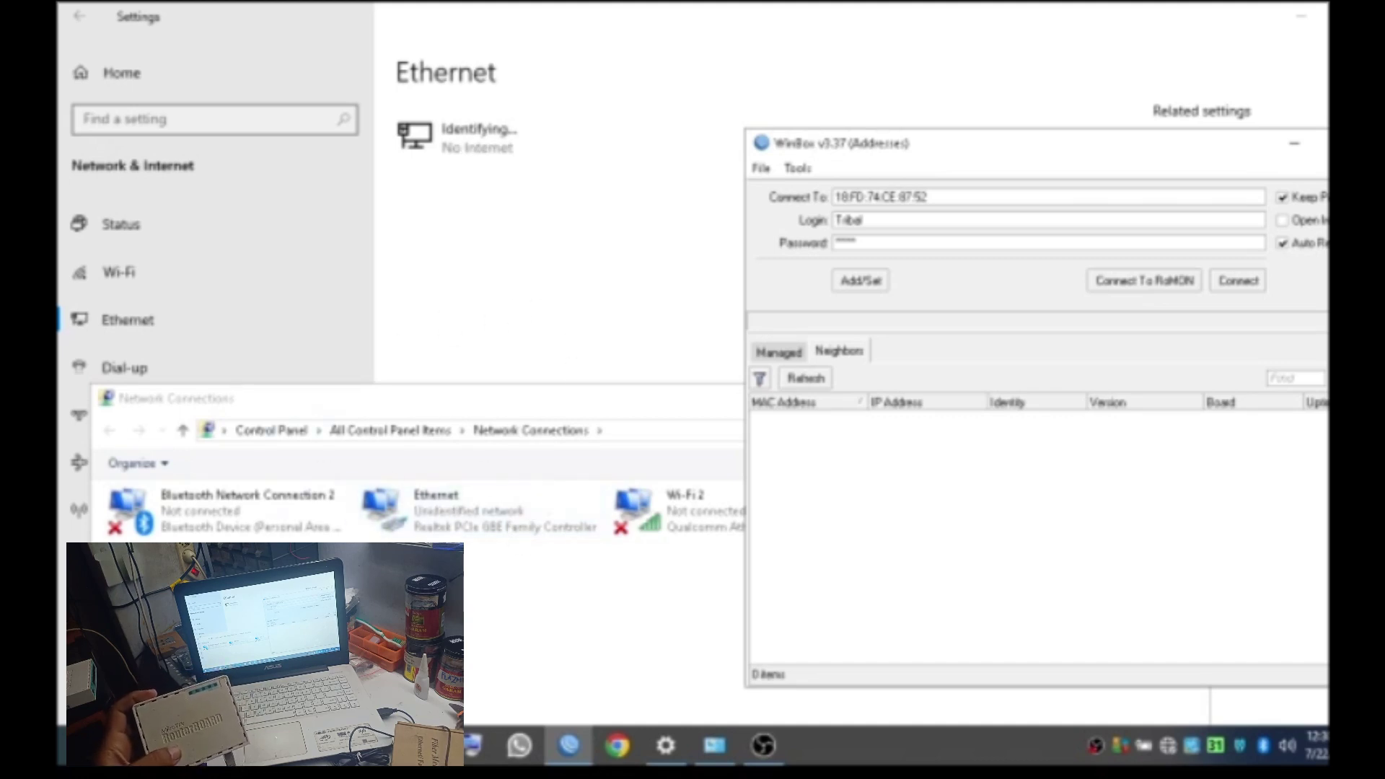
left_click(817, 382)
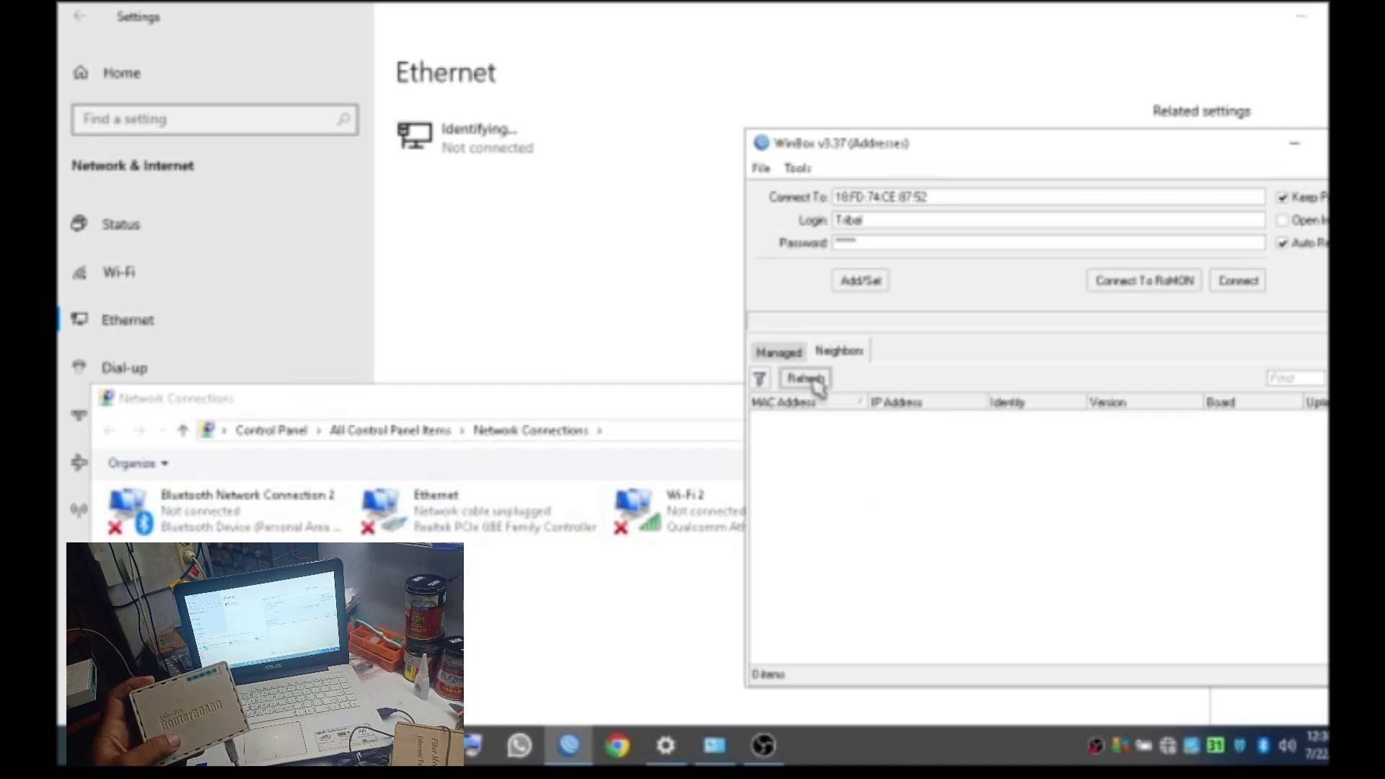
left_click(816, 381)
left_click(817, 381)
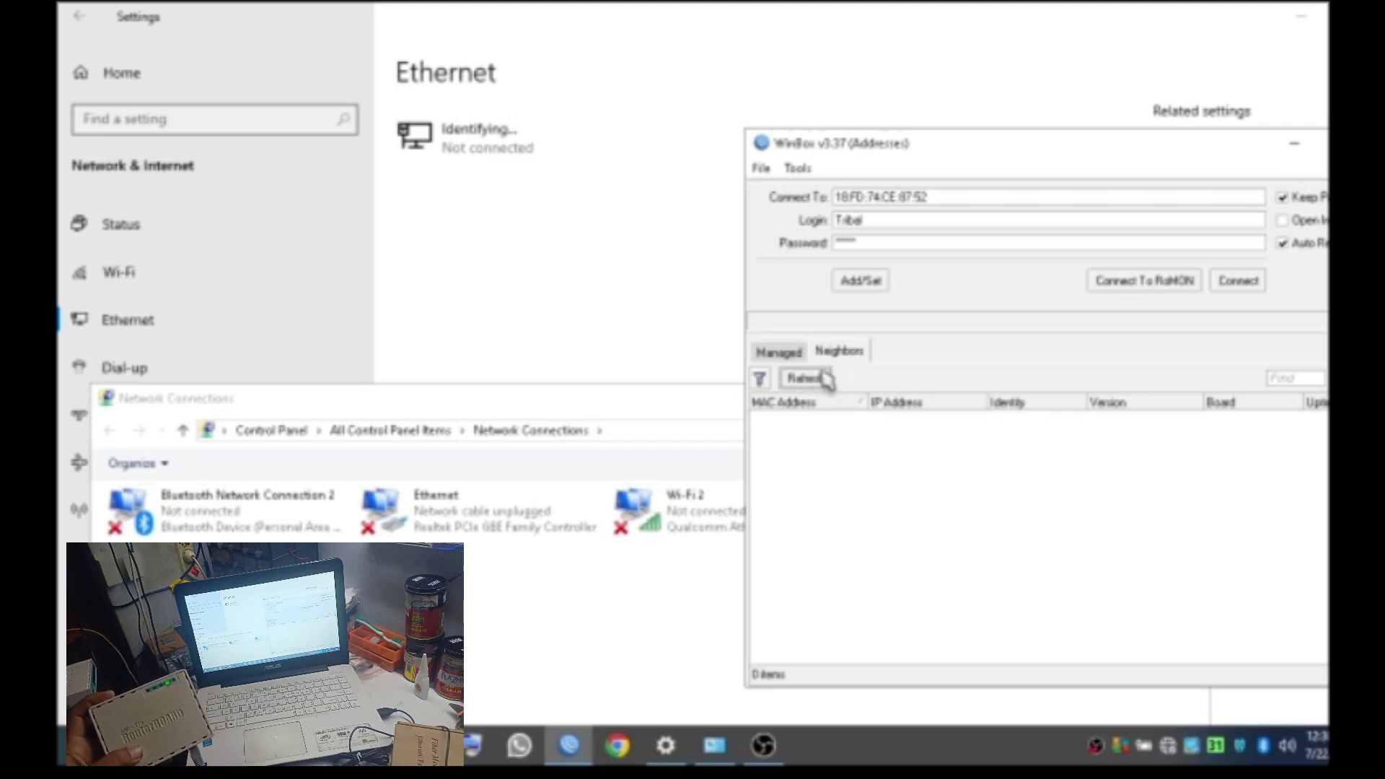
left_click(806, 381)
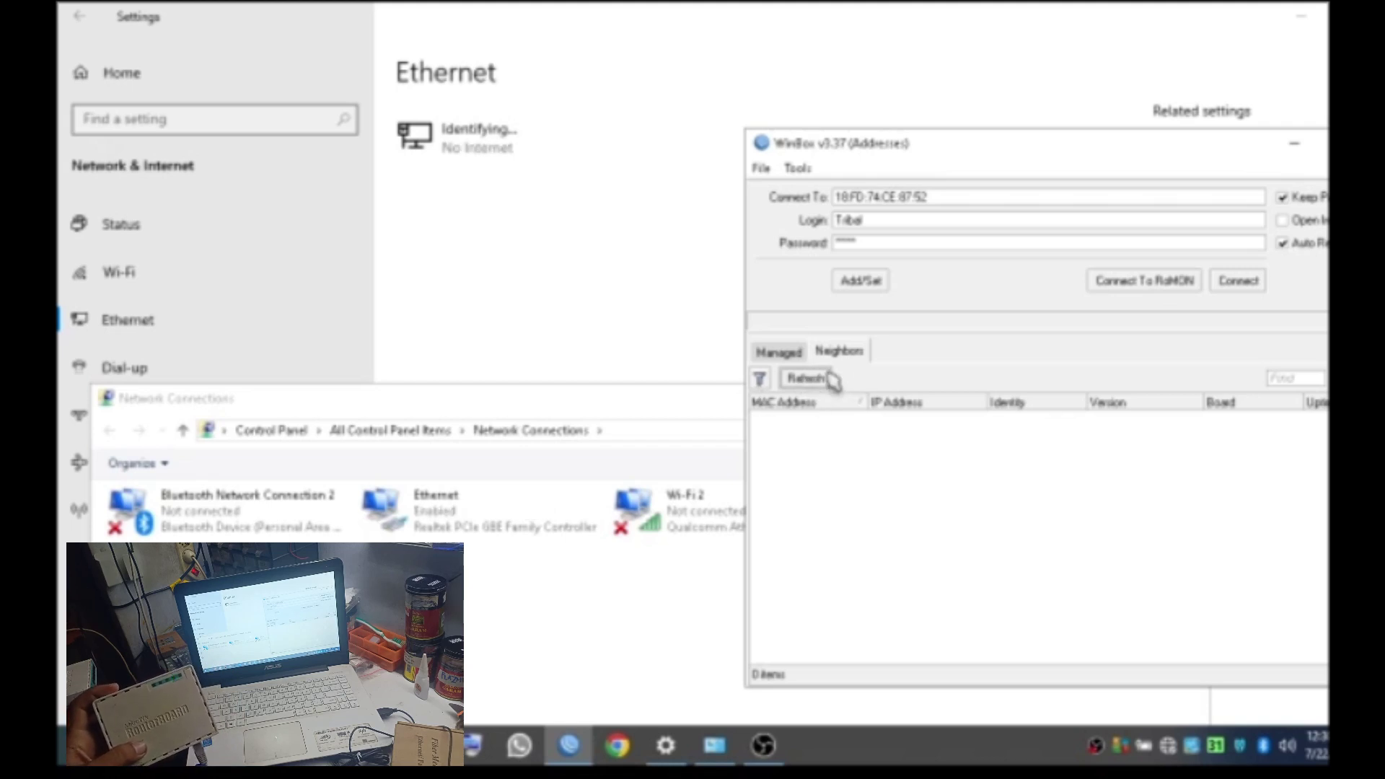
left_click(816, 380)
left_click(809, 379)
left_click(810, 379)
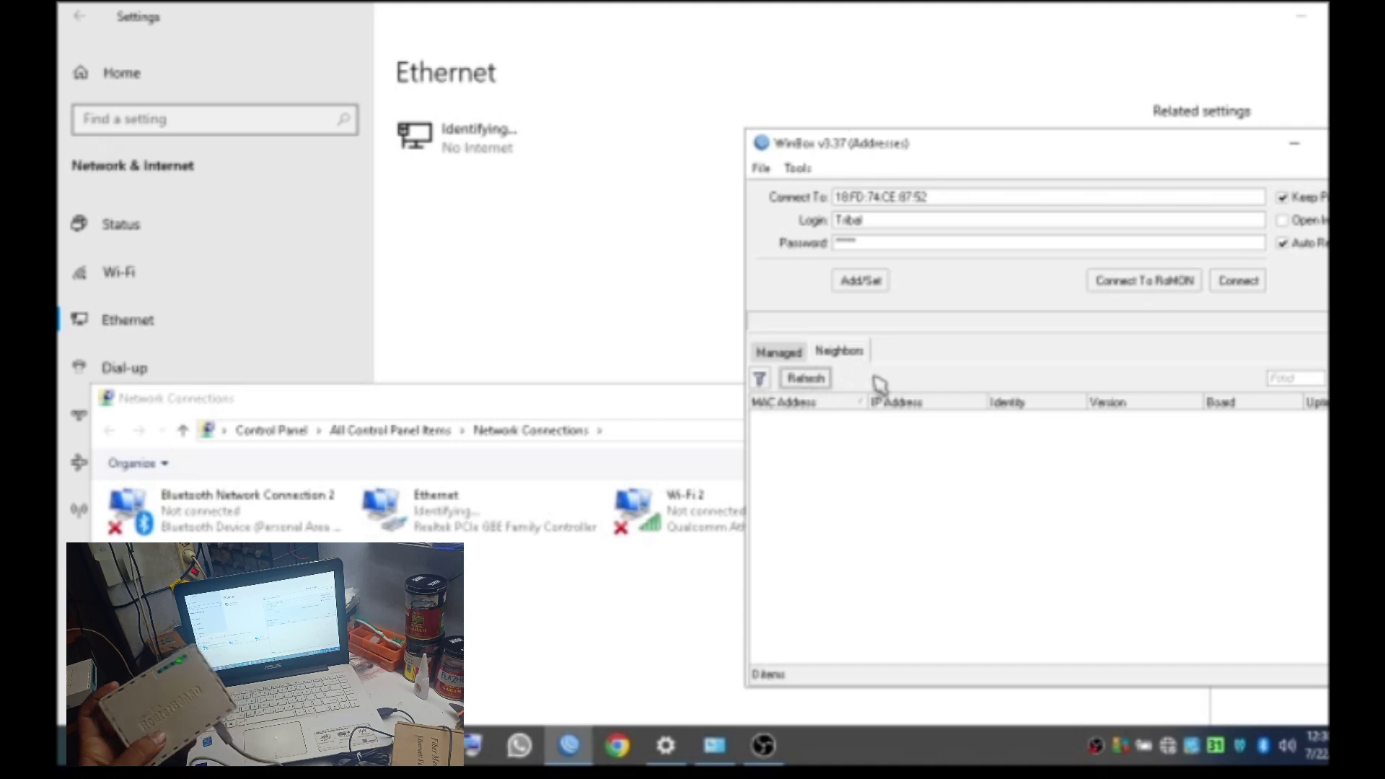